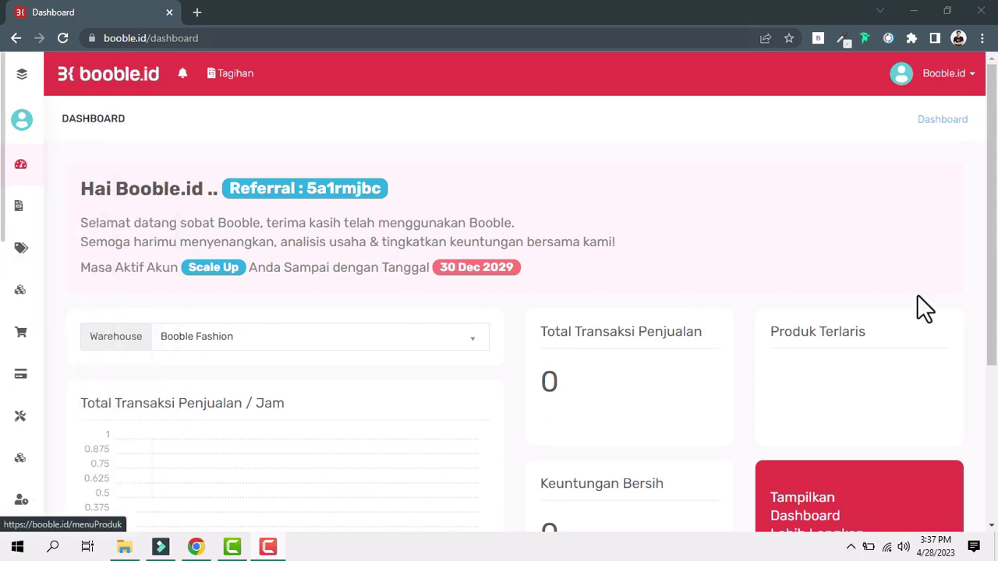
# Step: Open the Pengaturan POS page from the Pengaturan group
pyautogui.moveTo(34, 483)
pyautogui.scroll(-3, 33, 479)
pyautogui.scroll(1, 62, 468)
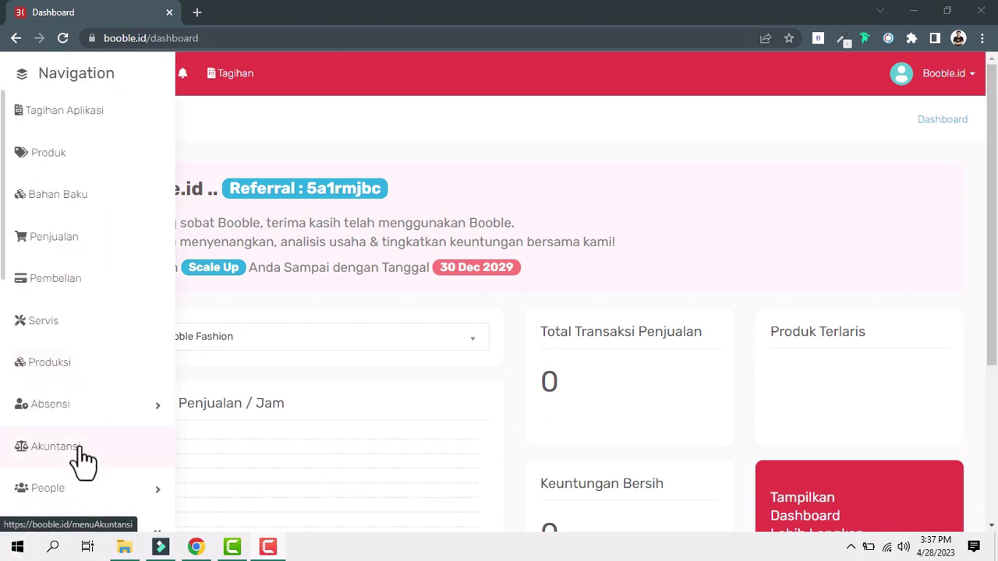
pyautogui.scroll(-2, 47, 476)
pyautogui.click(45, 435)
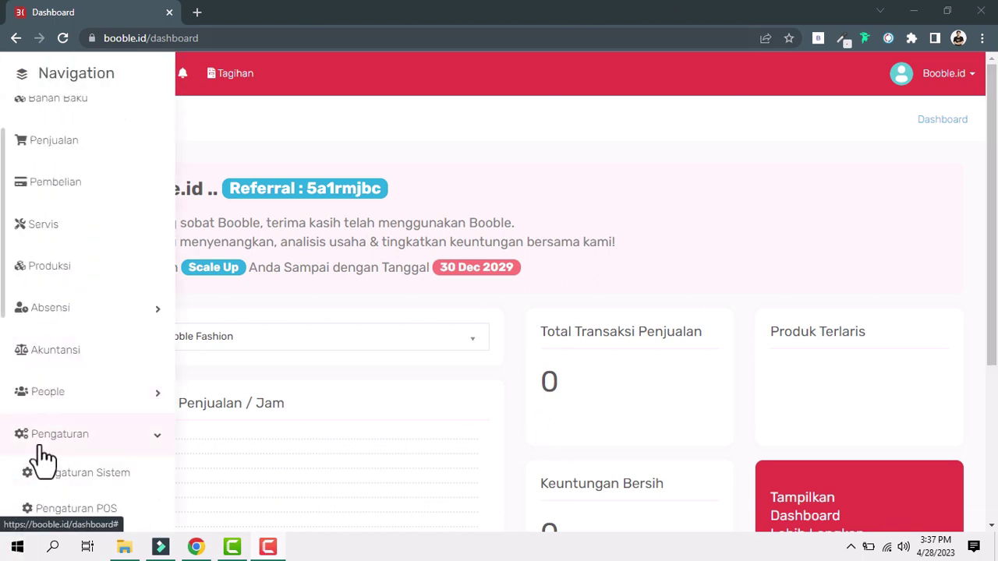
pyautogui.click(40, 450)
pyautogui.click(35, 470)
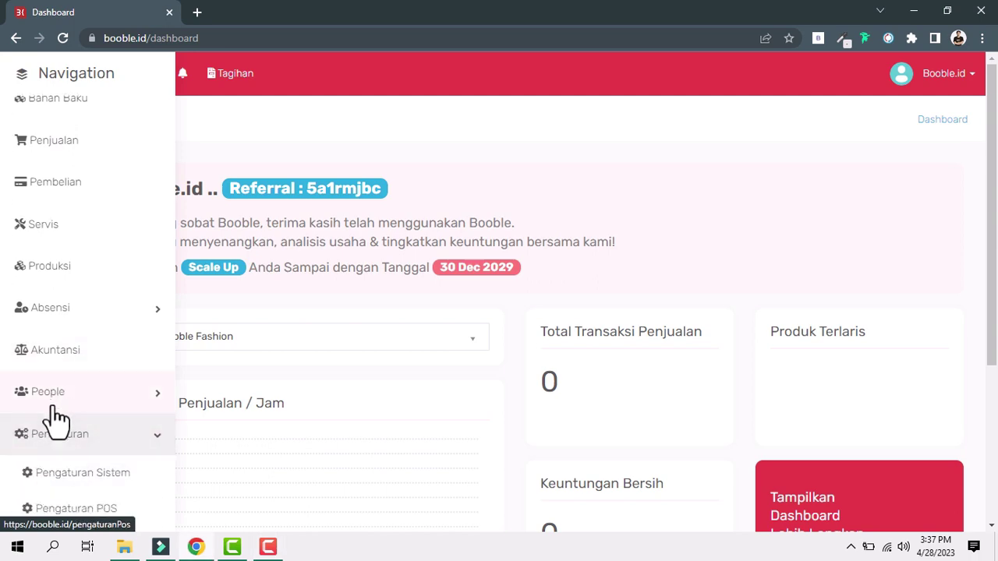
pyautogui.scroll(-2, 57, 408)
pyautogui.click(62, 421)
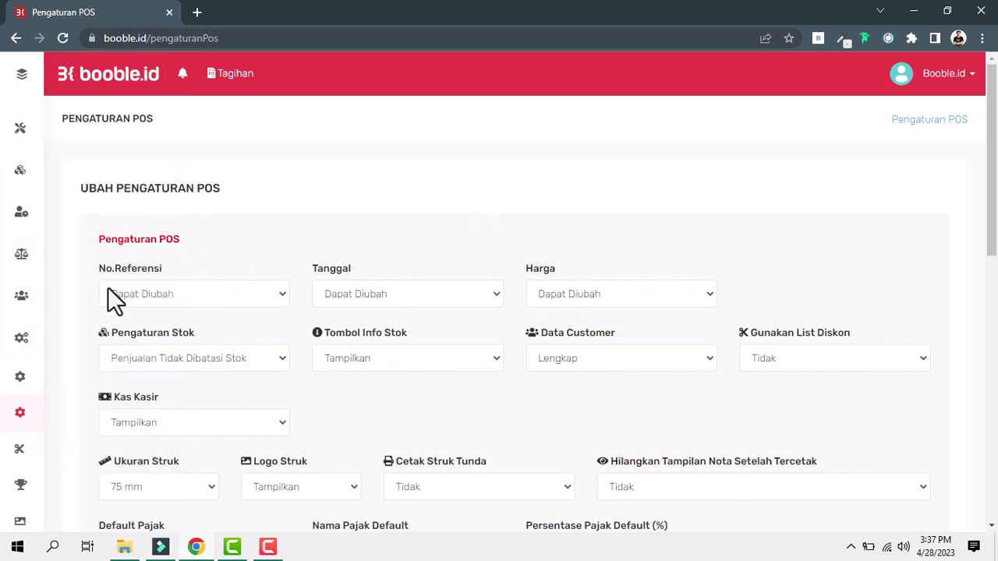
# Step: Review the No.Referensi options and set Tanggal to Tidak Dapat Diubah
pyautogui.click(140, 293)
pyautogui.click(140, 294)
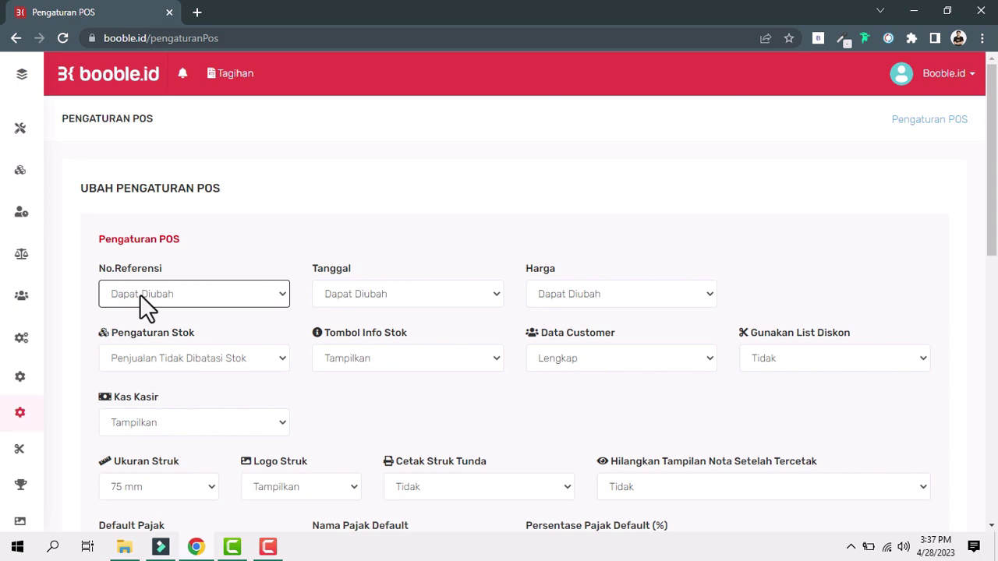
pyautogui.click(356, 294)
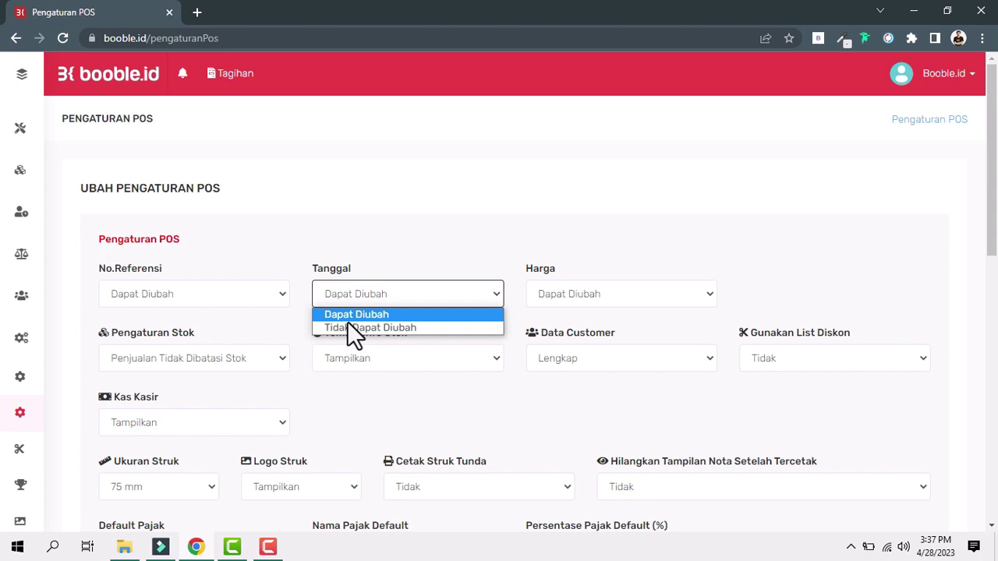
pyautogui.click(372, 295)
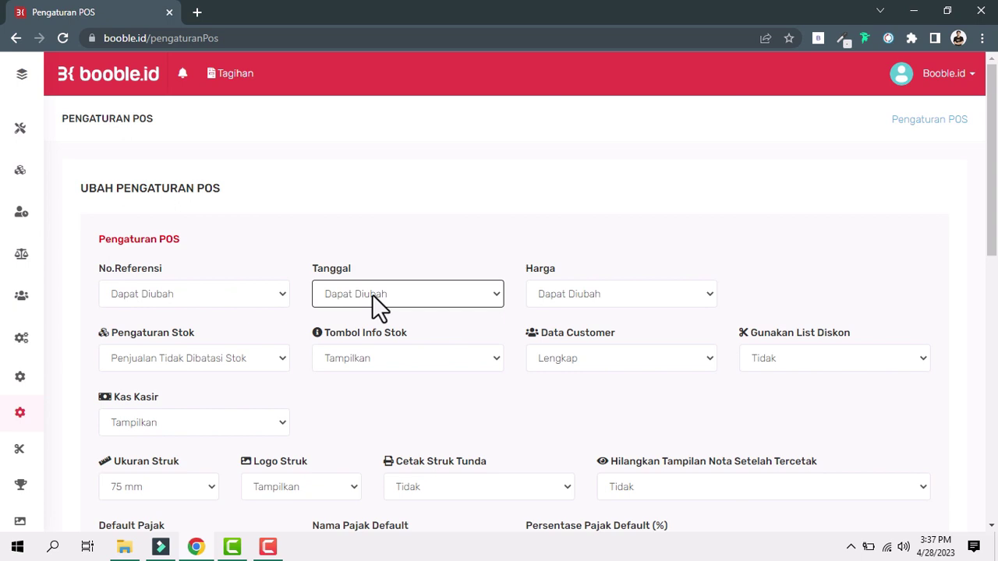
pyautogui.click(372, 294)
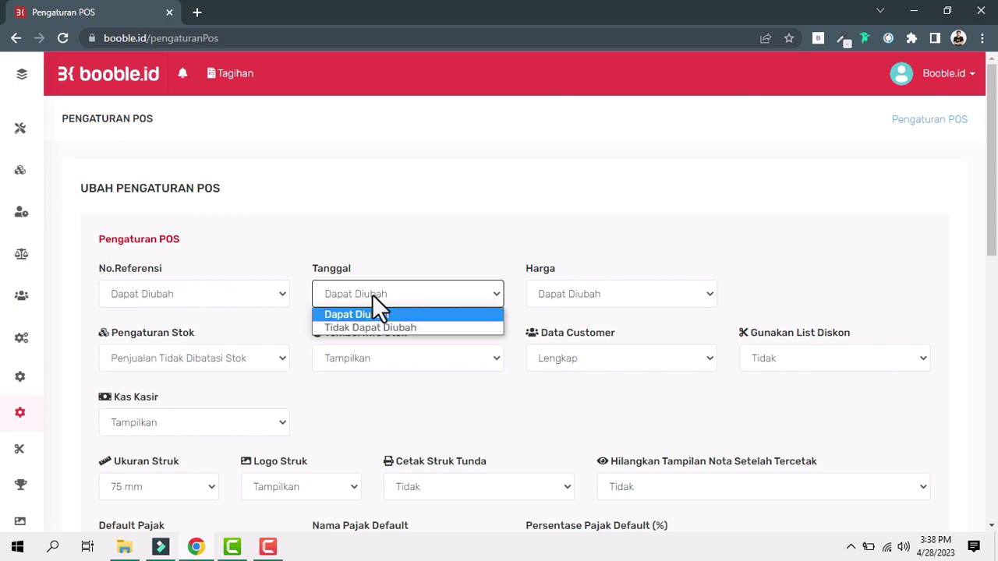
pyautogui.click(335, 328)
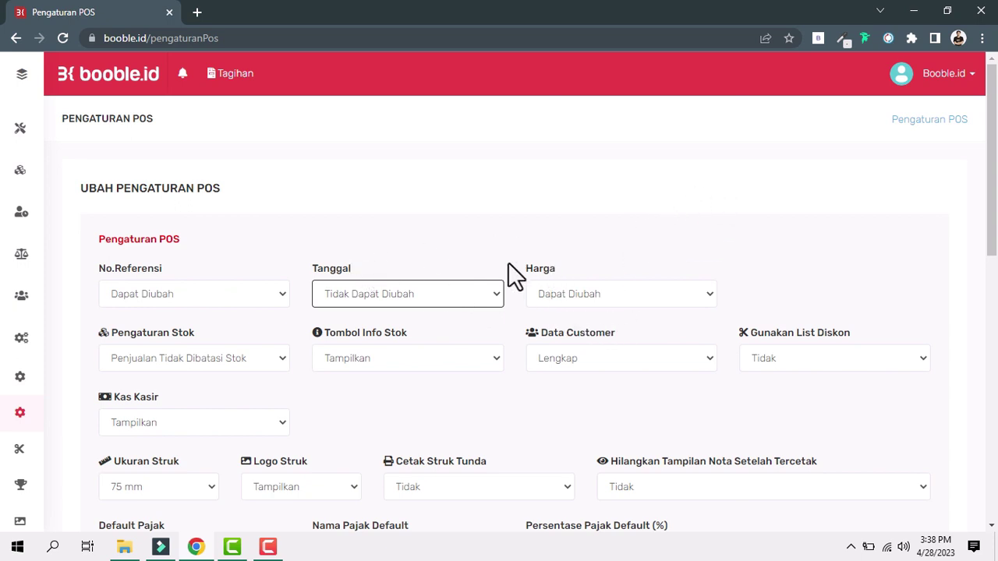
# Step: Review the available options for Harga and Pengaturan Stok without changing either setting
pyautogui.click(578, 289)
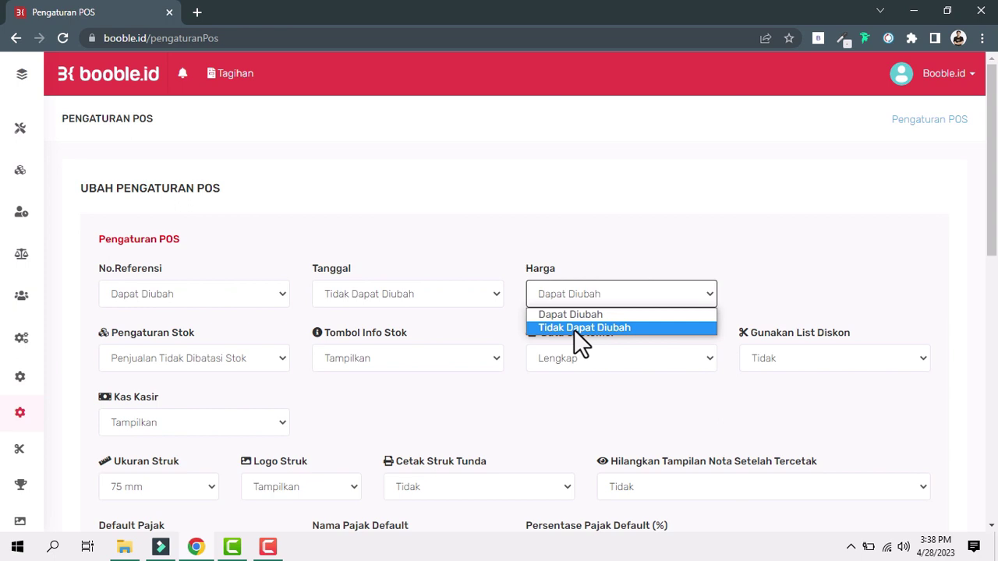
pyautogui.click(792, 276)
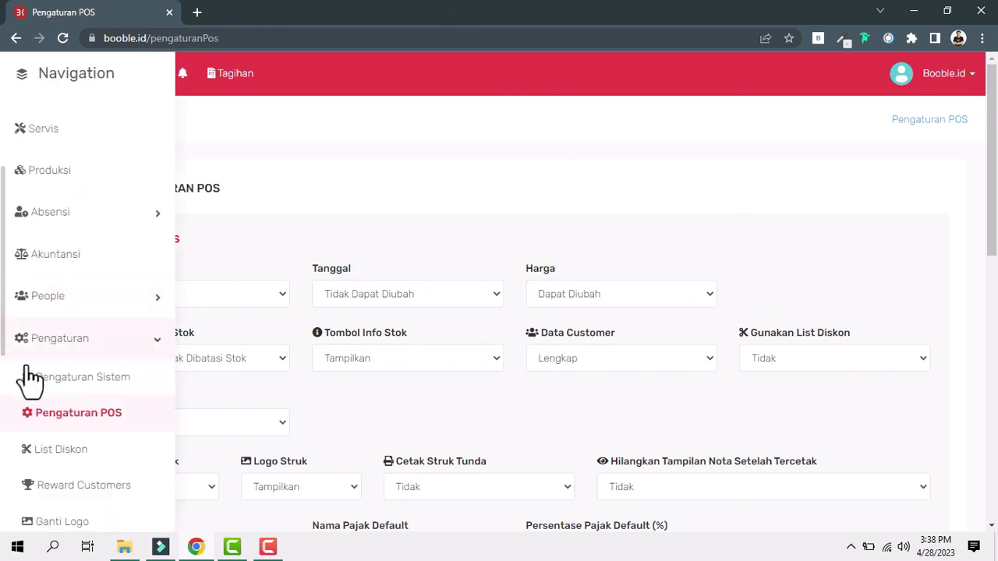
pyautogui.click(177, 359)
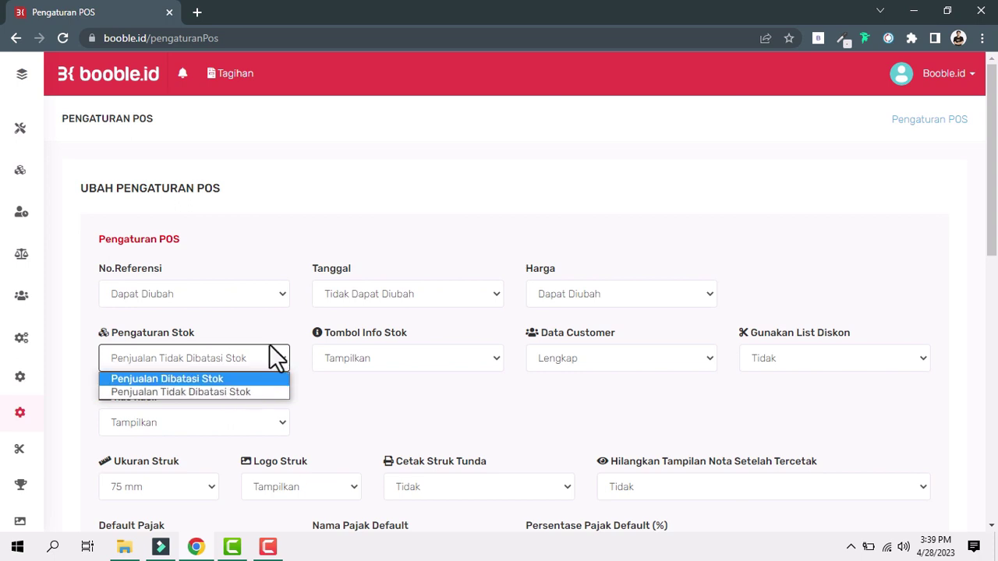
pyautogui.click(361, 355)
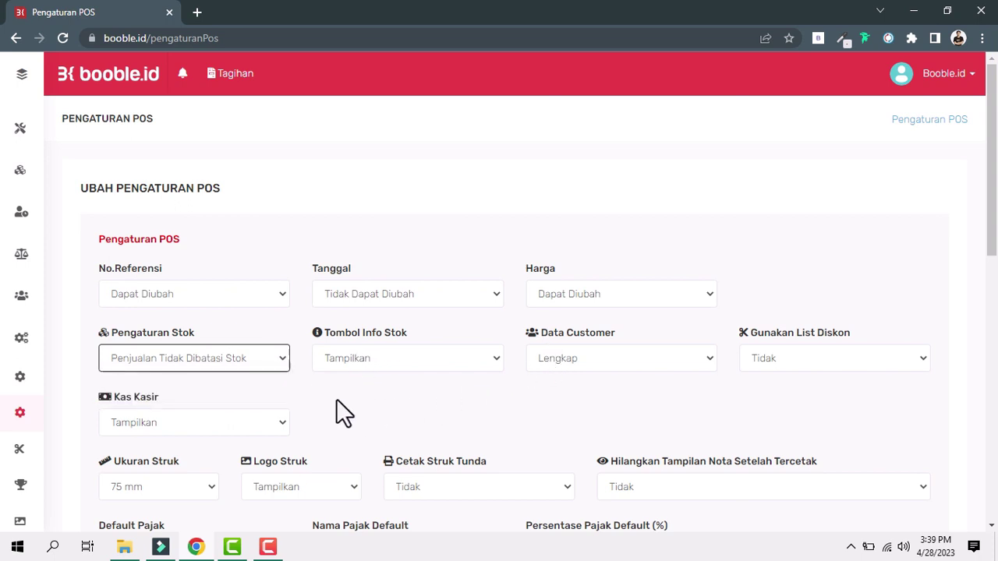
# Step: Select Tampilkan for Tombol Info Stok and view the available Data Customer options
pyautogui.click(327, 357)
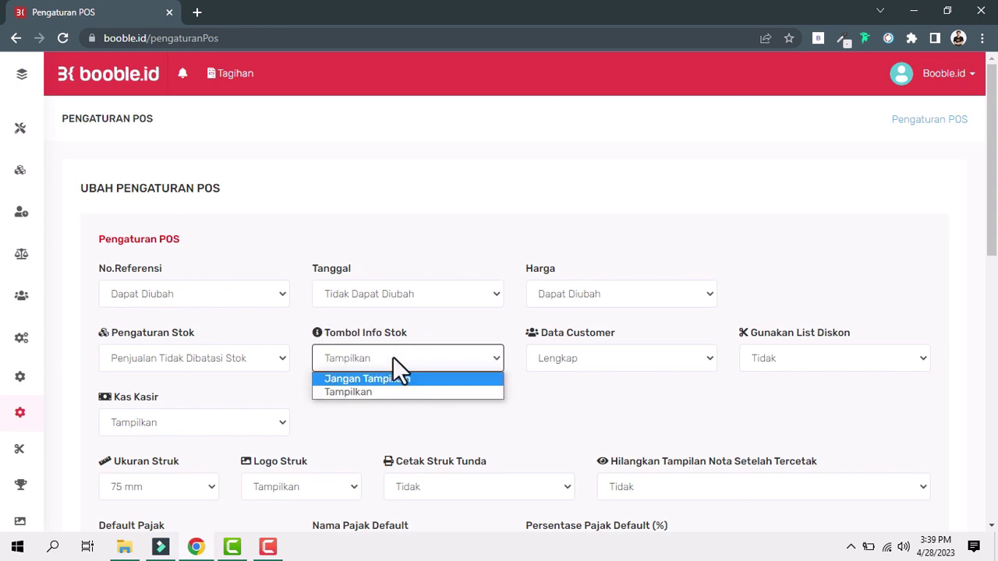
pyautogui.click(340, 393)
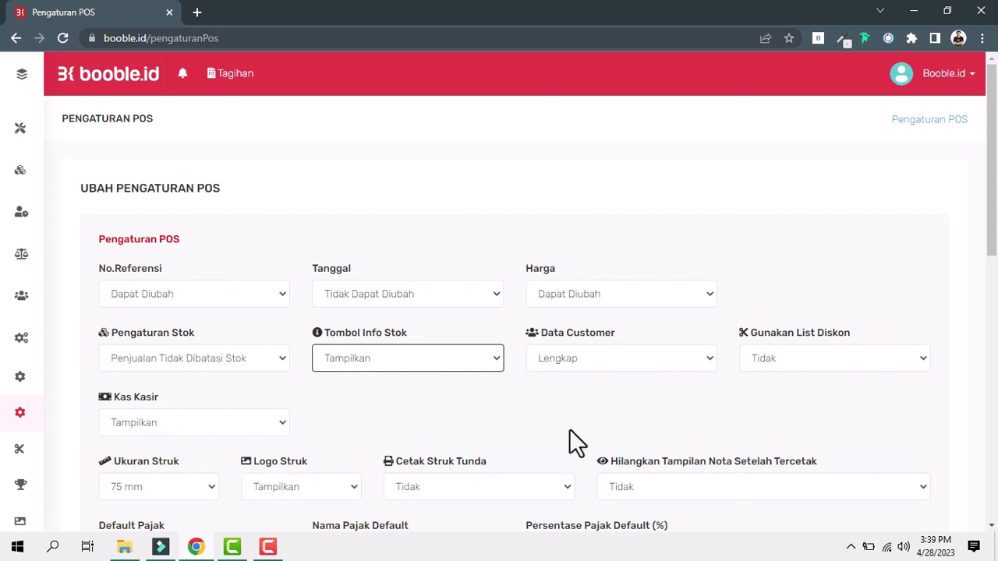
pyautogui.click(564, 364)
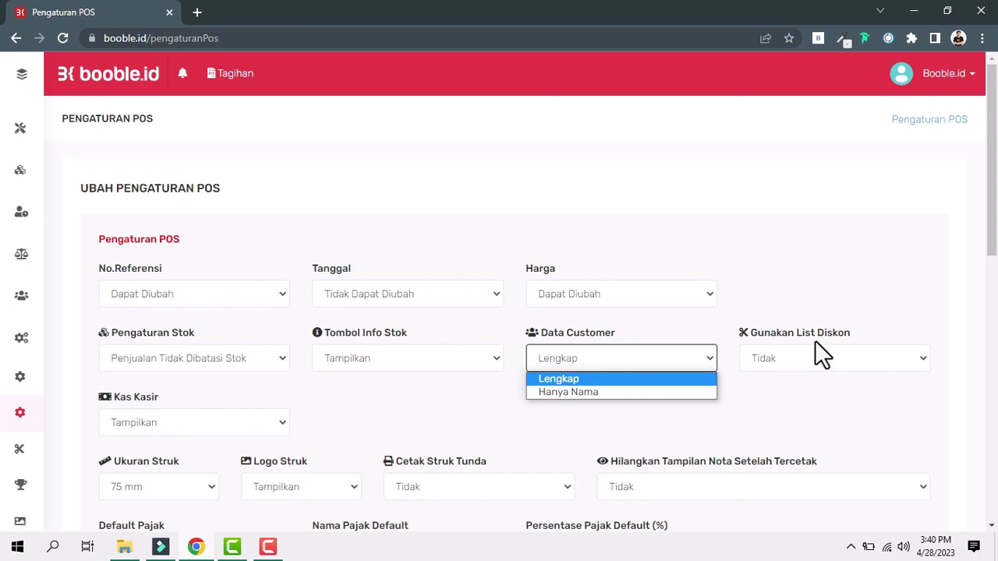
# Step: Review the available options for Gunakan List Diskon and Kas Kasir without changing them
pyautogui.click(797, 363)
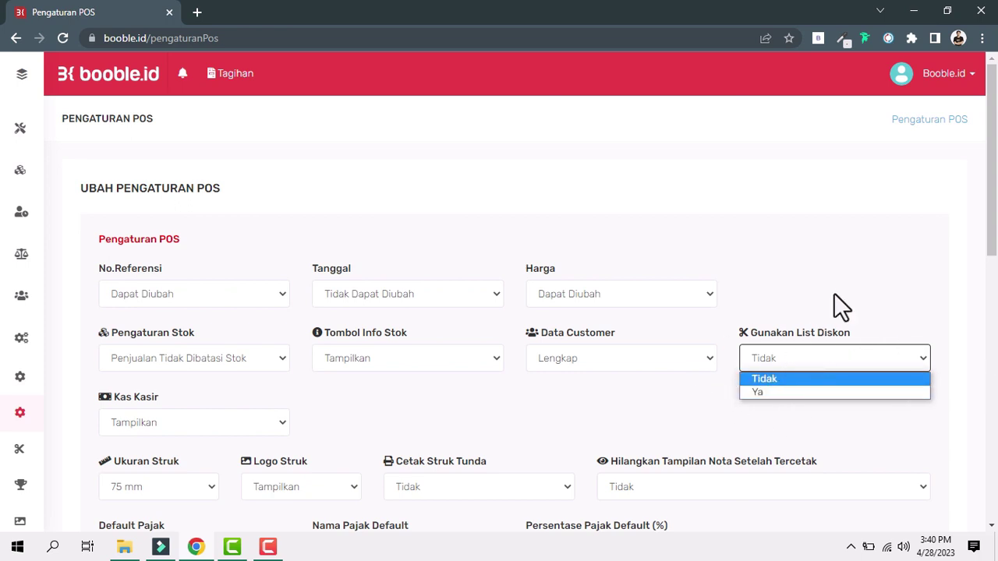
pyautogui.click(771, 278)
pyautogui.scroll(-1, 207, 390)
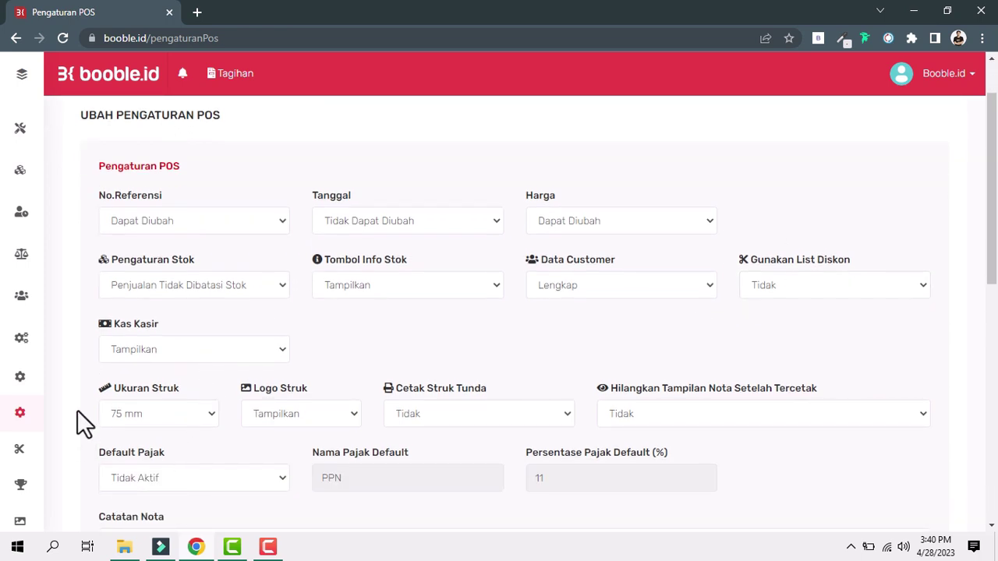
pyautogui.click(152, 350)
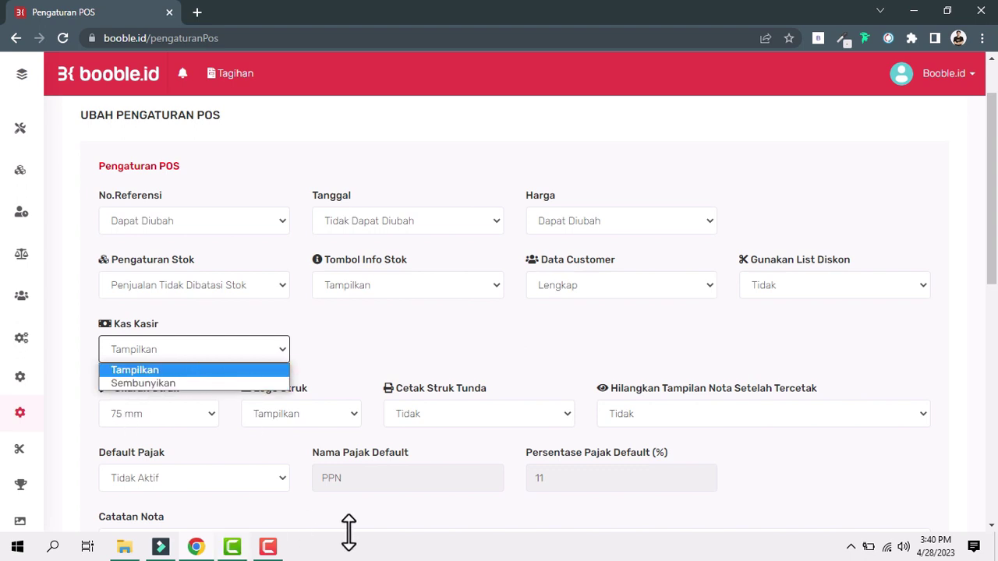
pyautogui.click(423, 361)
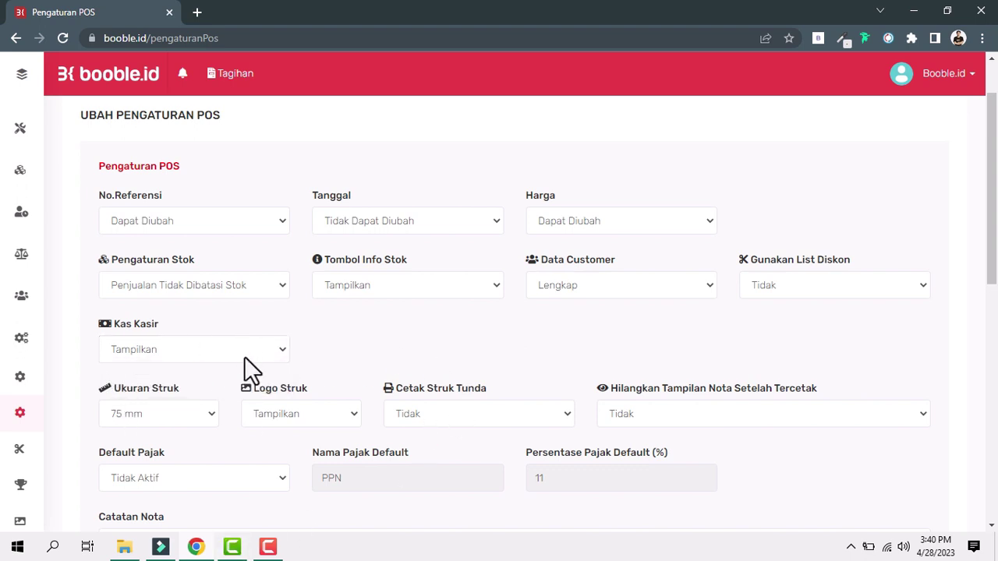
# Step: Select 75 mm as the Ukuran Struk and view the available Logo Struk options
pyautogui.scroll(-1, 177, 429)
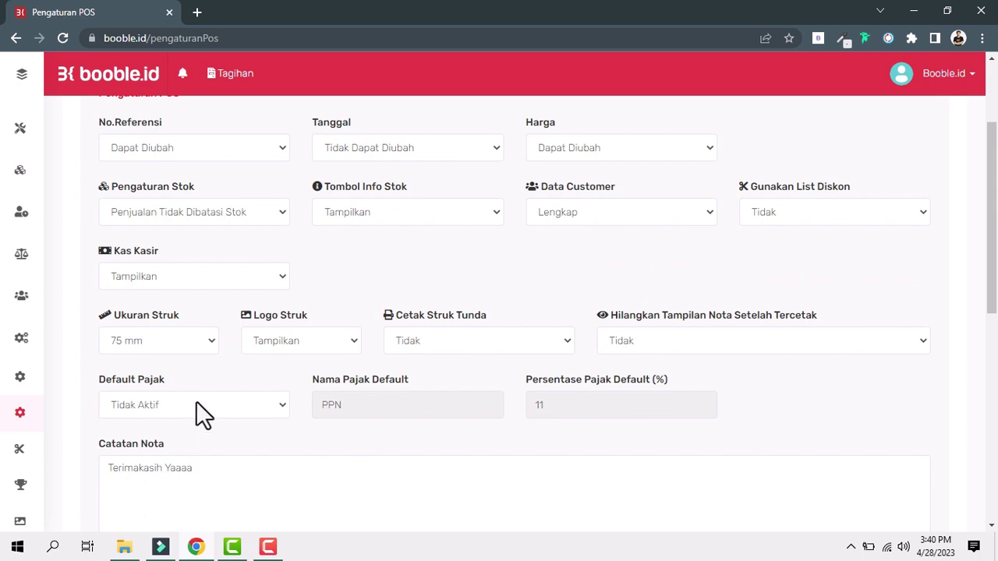
pyautogui.click(171, 345)
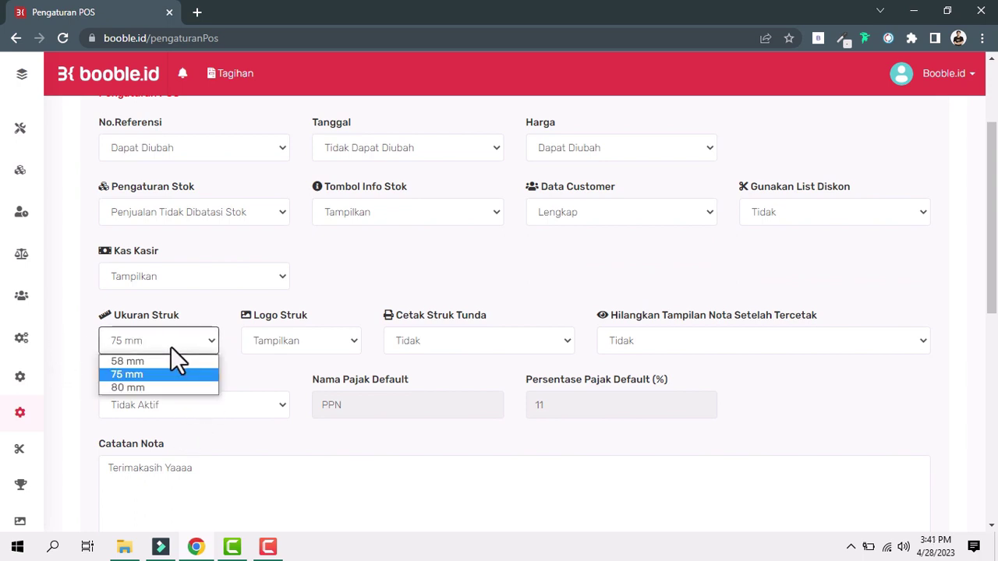
pyautogui.click(134, 375)
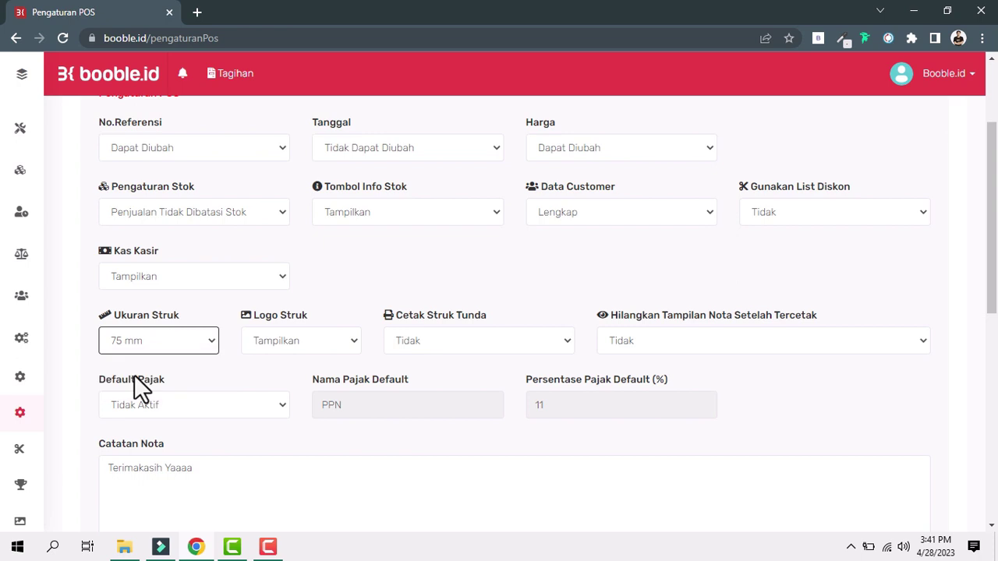
pyautogui.click(283, 343)
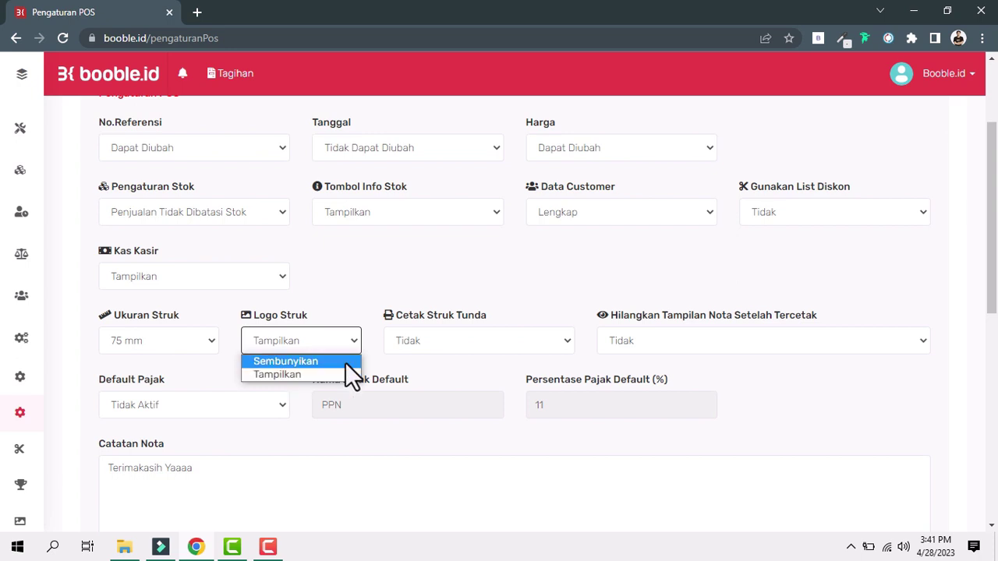
pyautogui.click(438, 280)
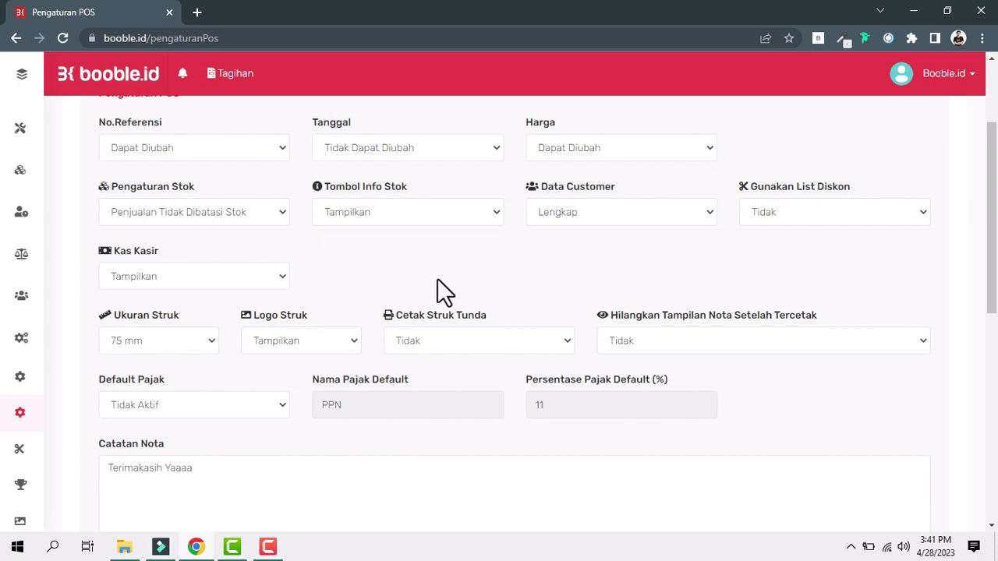
# Step: Examine the available choices for Cetak Struk Tunda without changing the setting
pyautogui.click(436, 347)
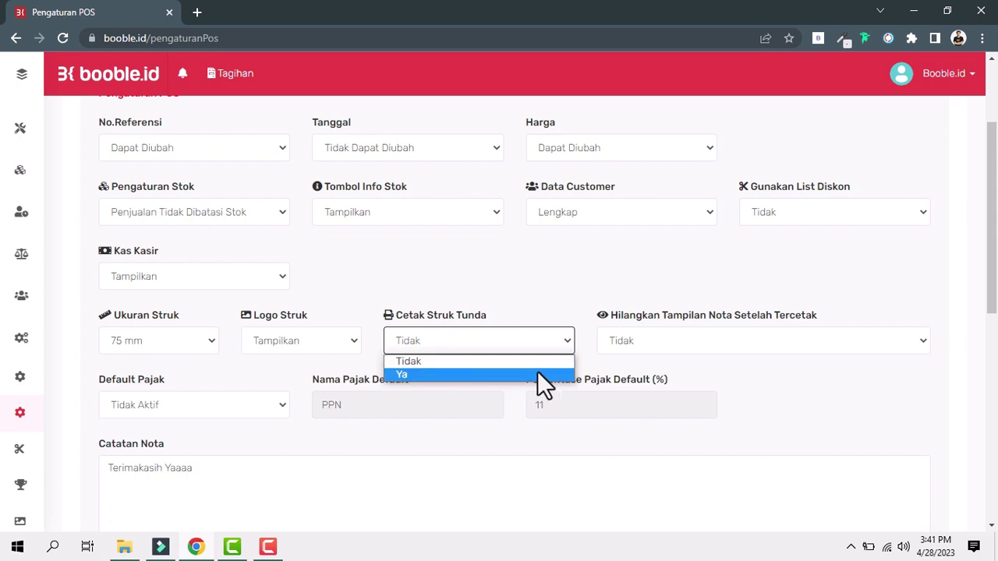
pyautogui.click(565, 287)
pyautogui.click(437, 343)
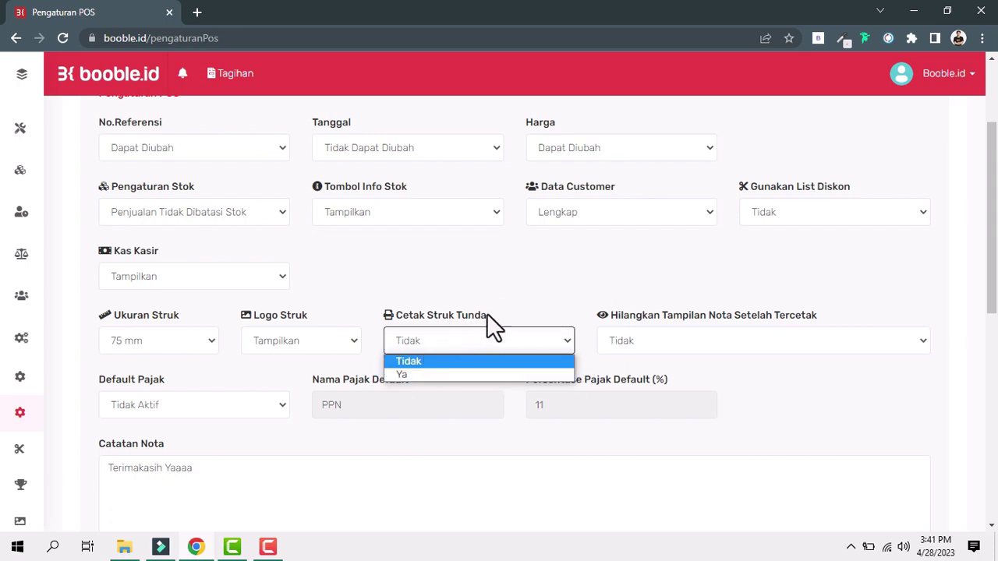
pyautogui.click(532, 288)
pyautogui.click(426, 341)
pyautogui.click(522, 289)
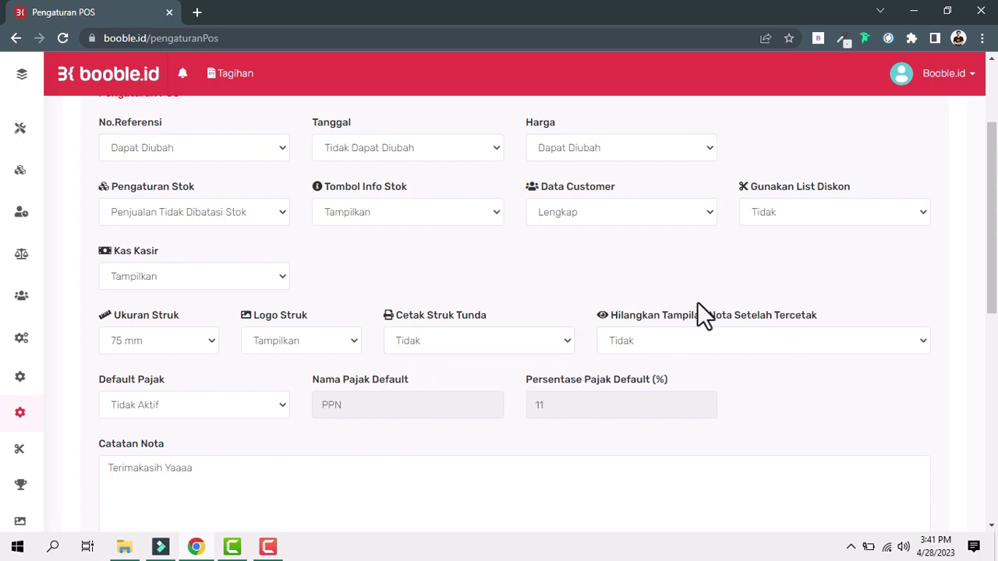
# Step: View the options for Hilangkan Tampilan Nota Setelah Tercetak and select Tidak Aktif for Default Pajak
pyautogui.scroll(-1, 699, 306)
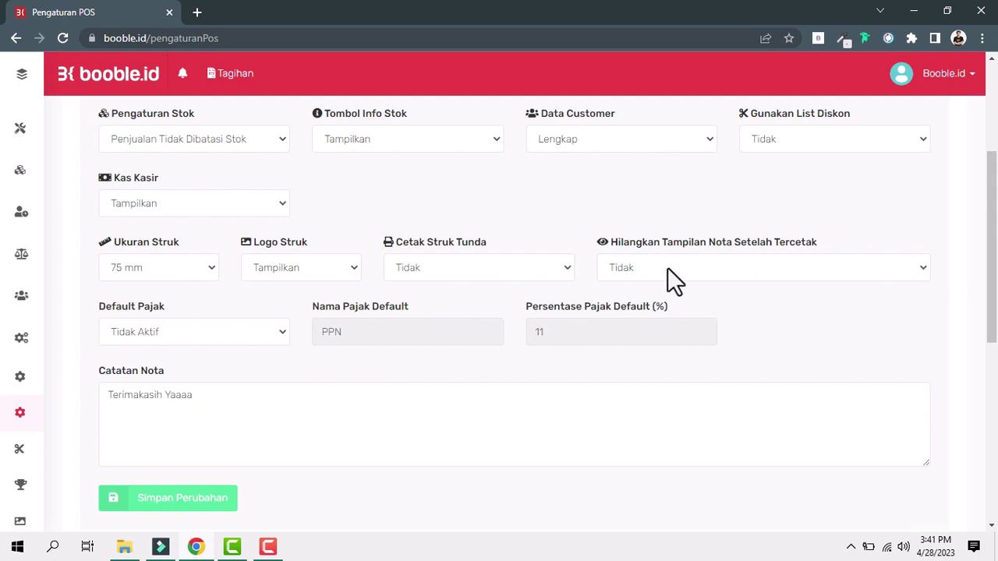
pyautogui.click(630, 272)
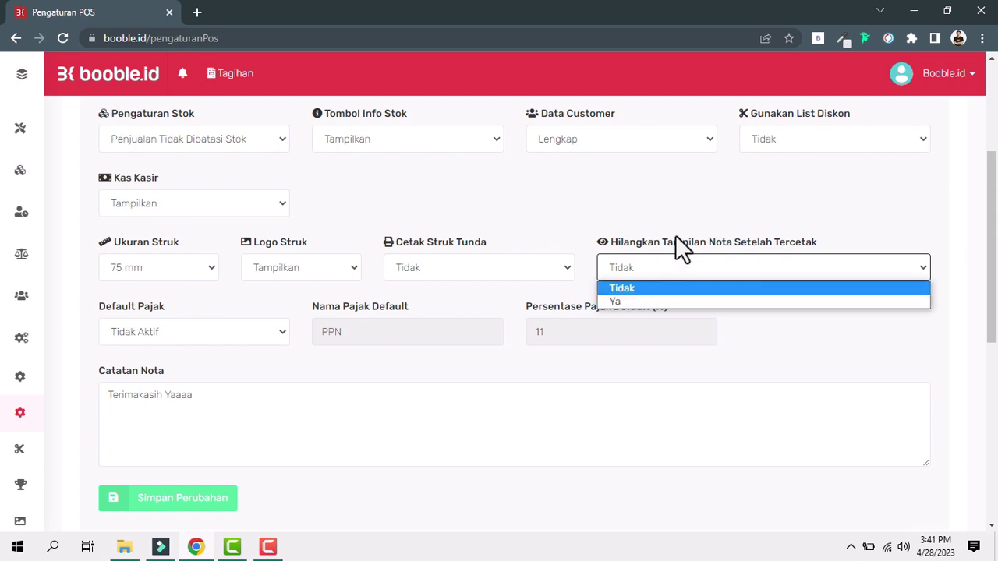
pyautogui.click(456, 195)
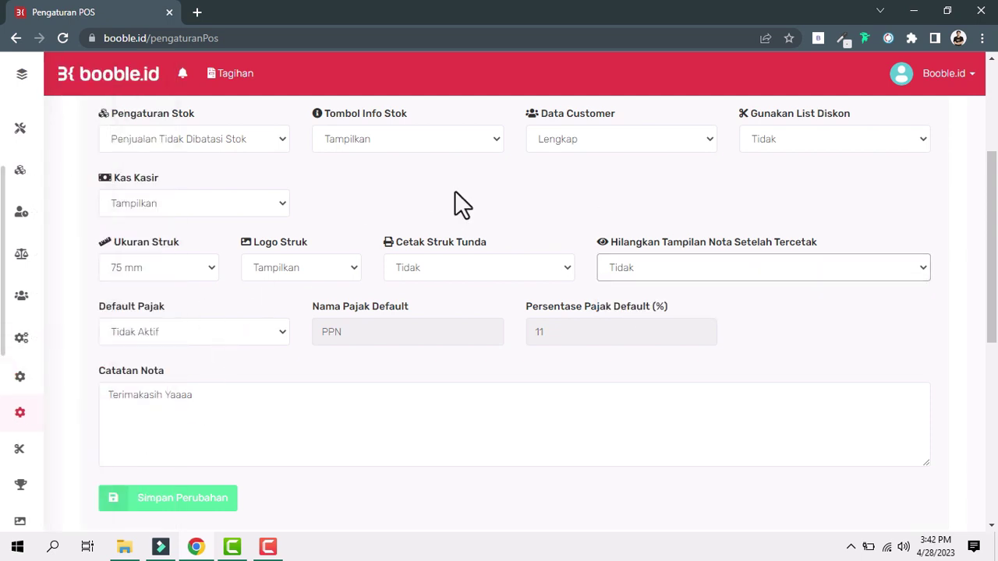
pyautogui.click(148, 334)
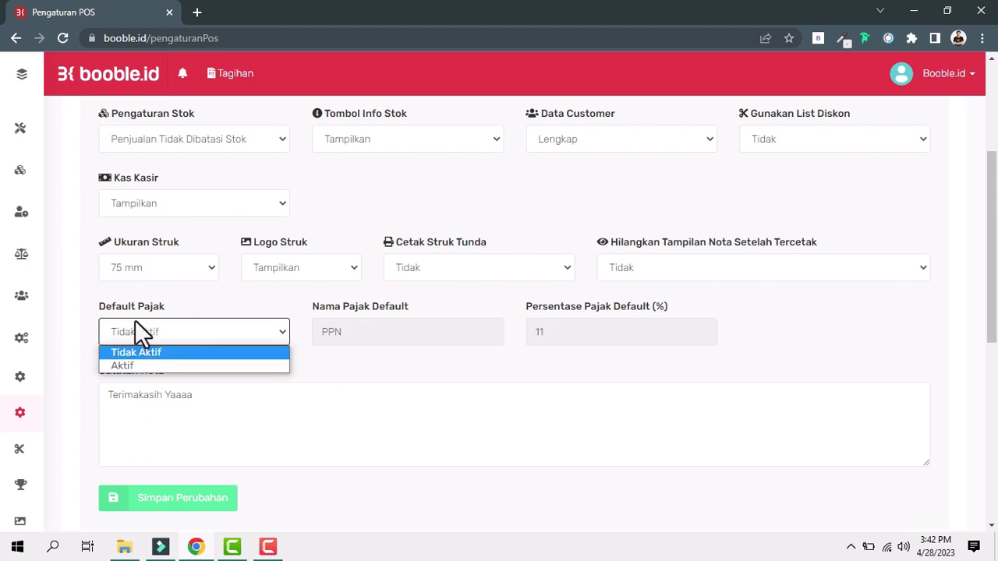
pyautogui.click(170, 353)
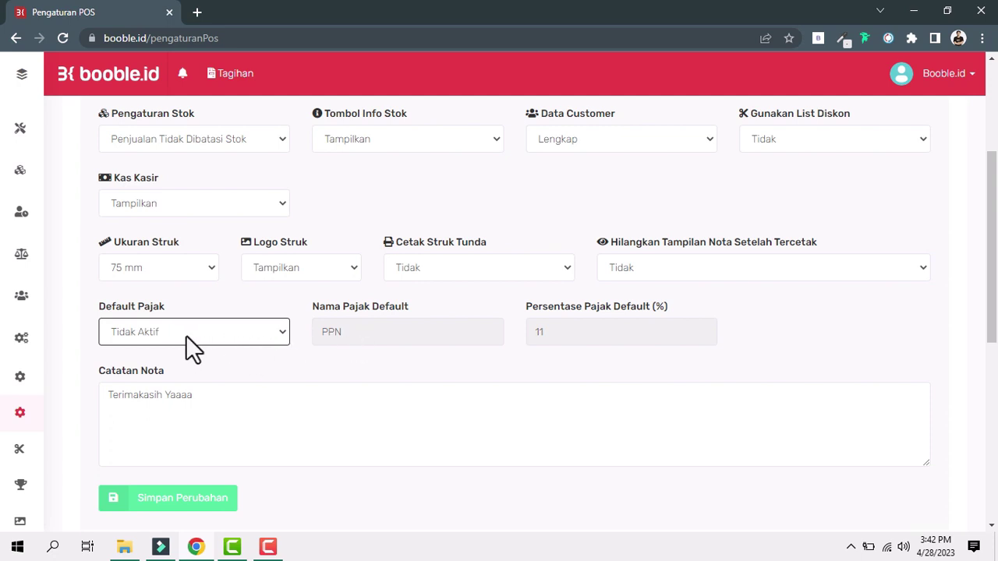
# Step: Review the Pengaturan Pajak tax list and set Default Pajak to Aktif
pyautogui.scroll(-4, 191, 351)
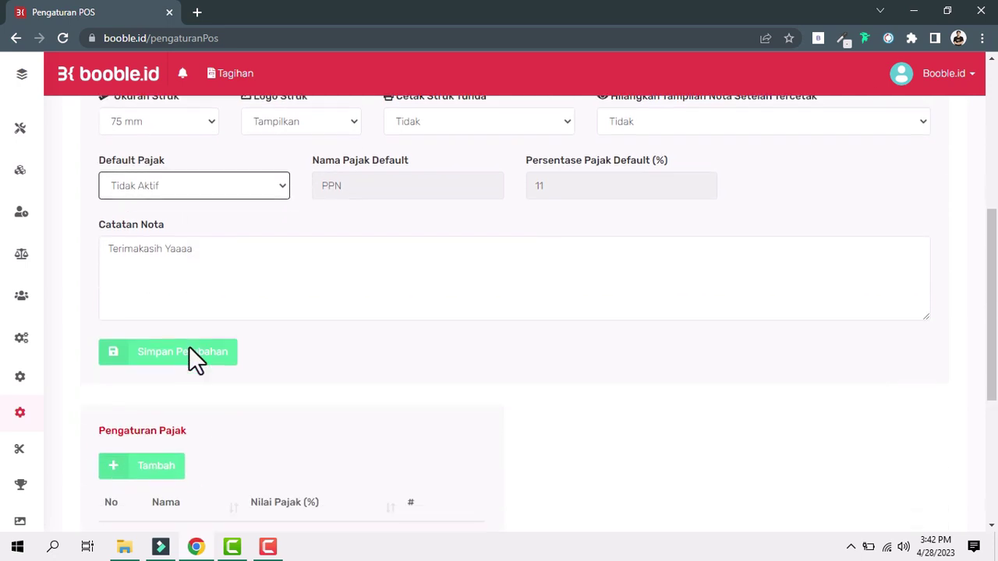
pyautogui.scroll(-1, 187, 408)
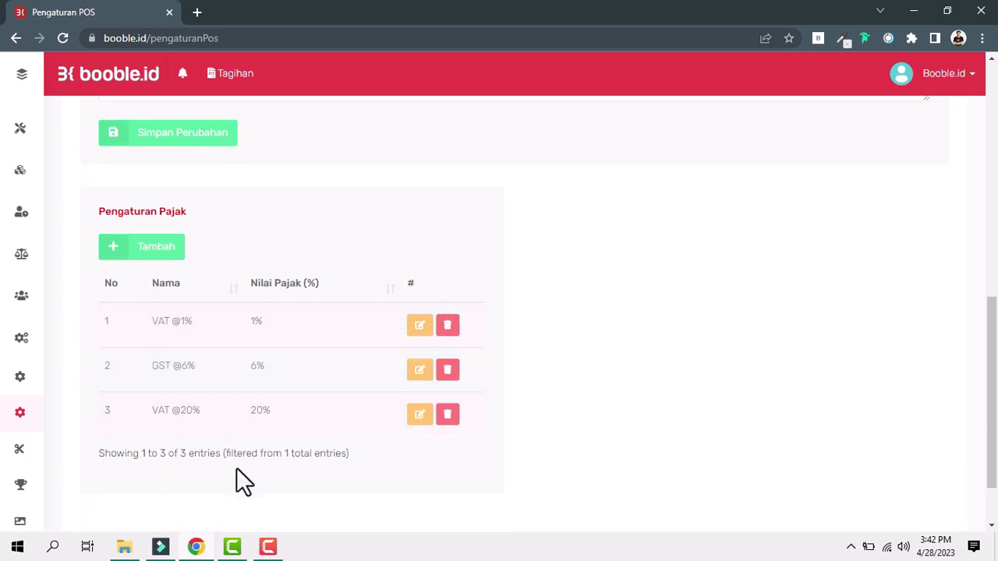
pyautogui.scroll(1, 257, 336)
pyautogui.scroll(4, 253, 341)
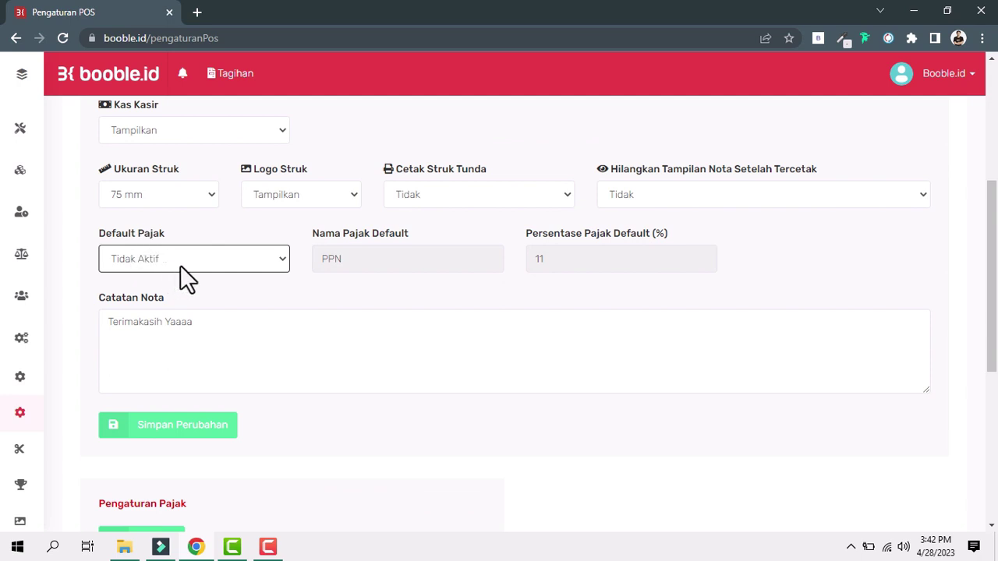
pyautogui.click(184, 263)
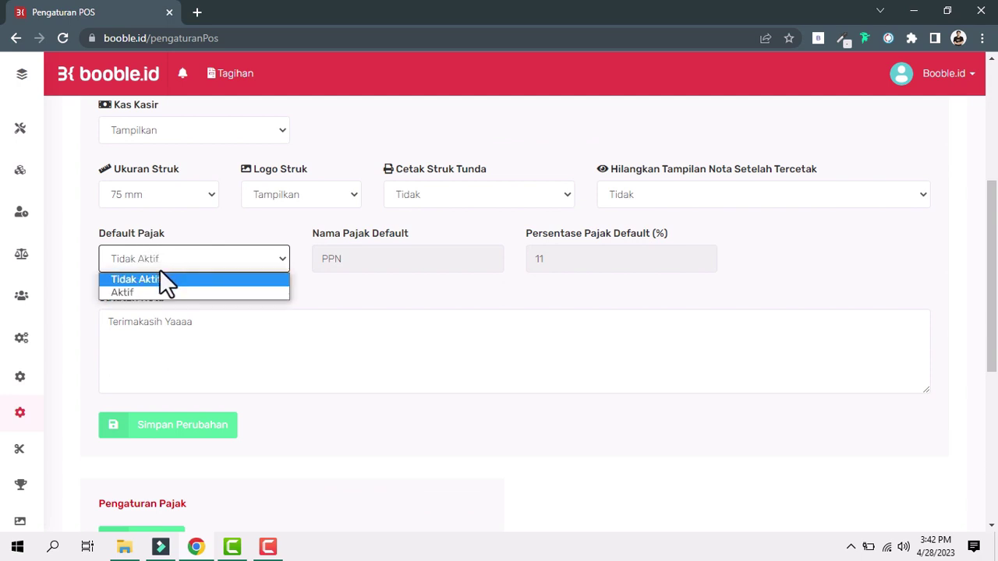
pyautogui.click(147, 291)
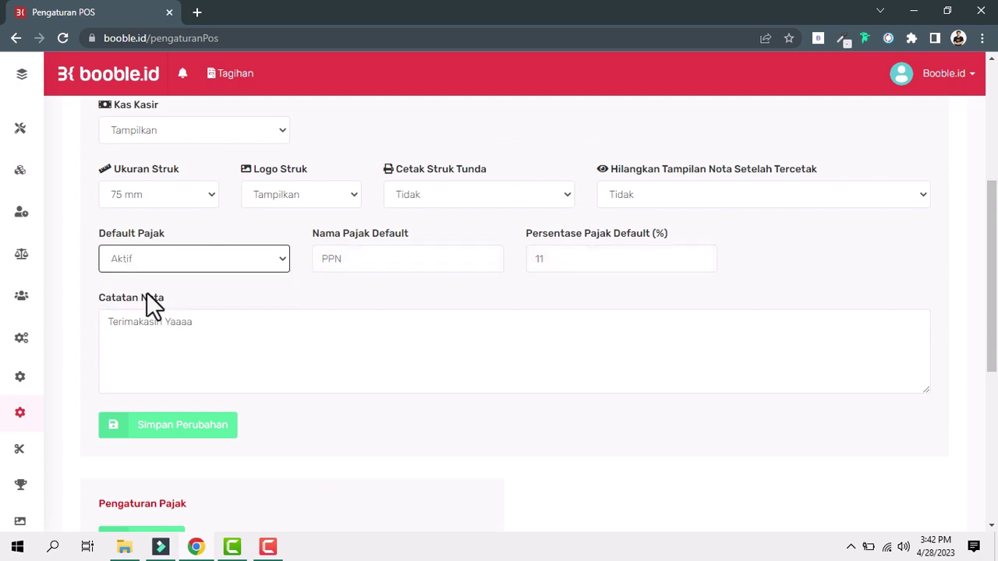
# Step: Inspect the Nama Pajak Default and Persentase Pajak Default fields, and set Default Pajak back to Tidak Aktif
pyautogui.doubleClick(341, 258)
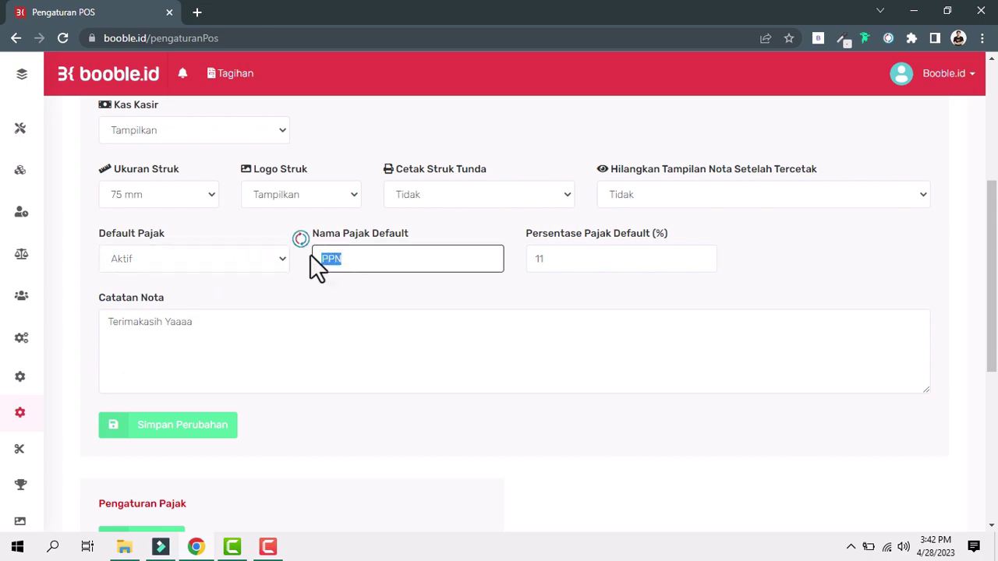
pyautogui.click(368, 263)
pyautogui.moveTo(369, 262); pyautogui.dragTo(319, 258)
pyautogui.press('Tab')
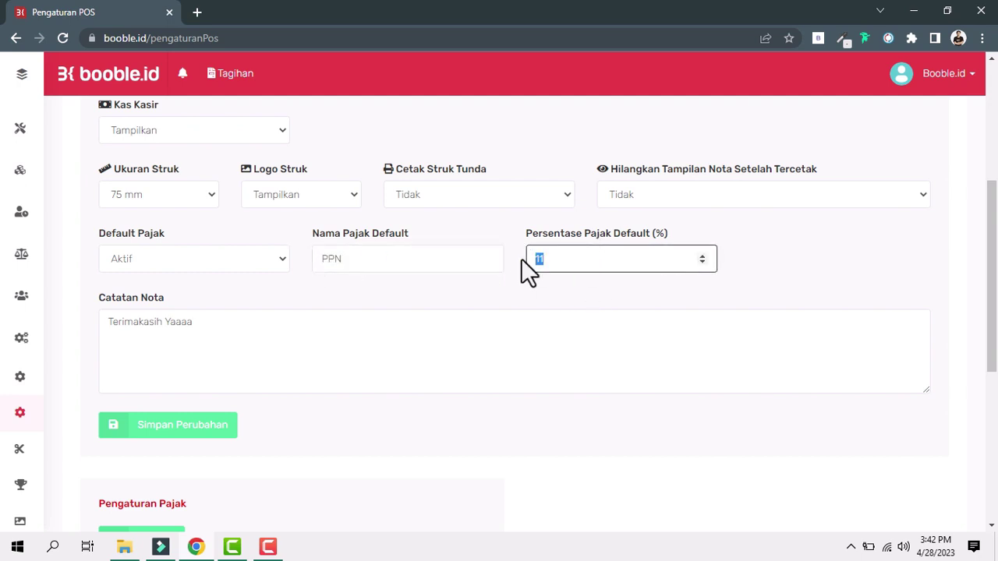
pyautogui.click(306, 301)
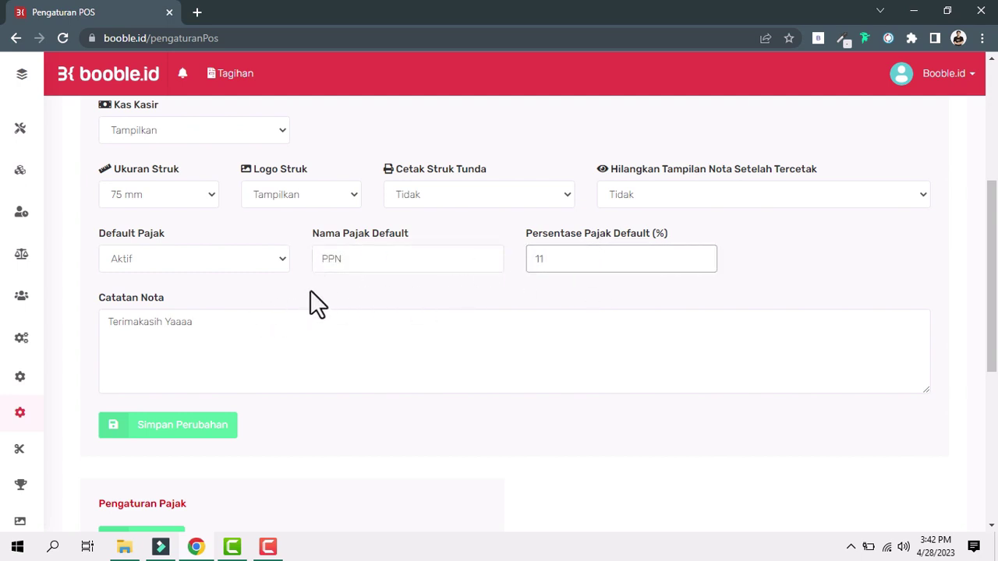
pyautogui.click(205, 259)
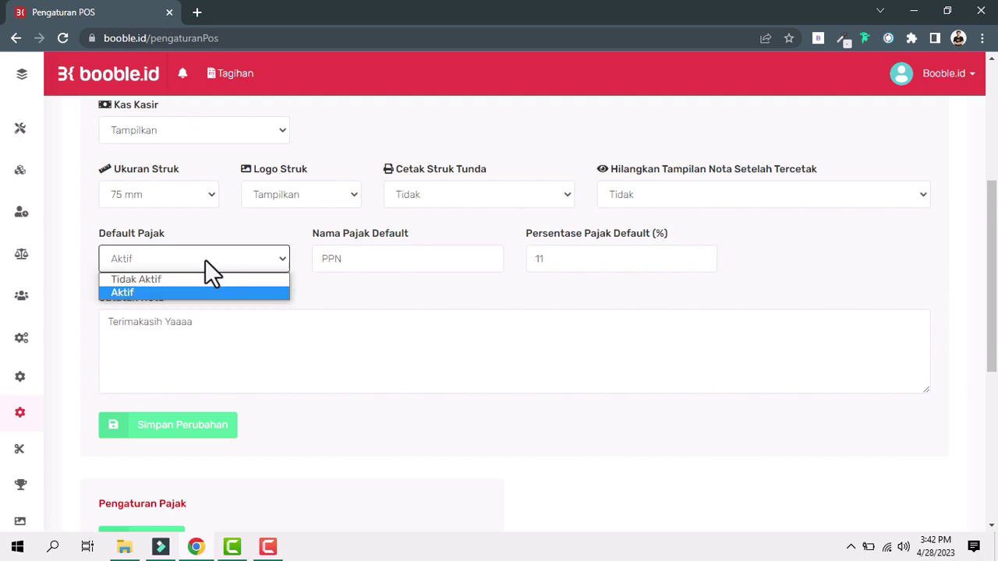
pyautogui.click(179, 278)
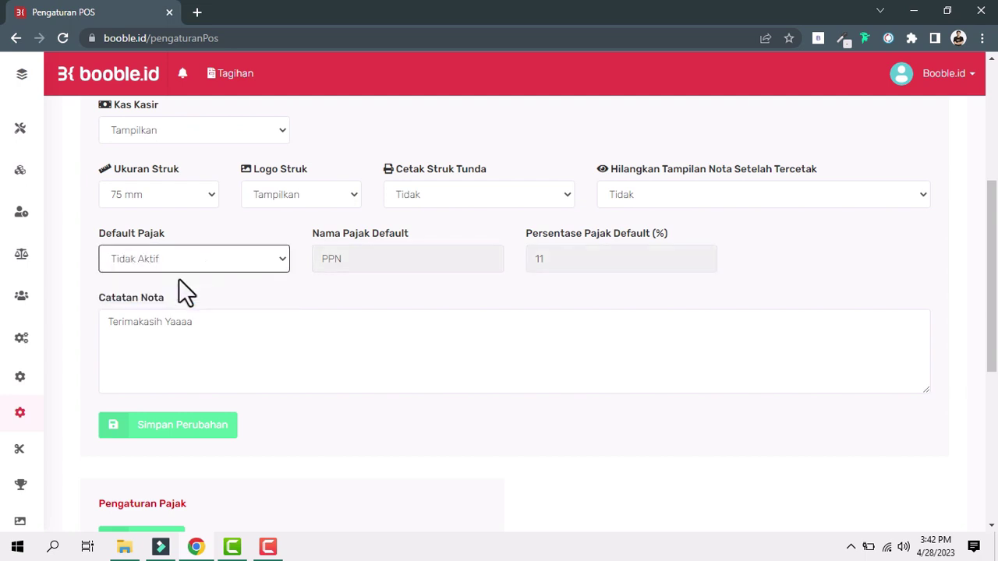
# Step: Check the Catatan Nota text without editing it, and save the POS settings changes
pyautogui.click(132, 343)
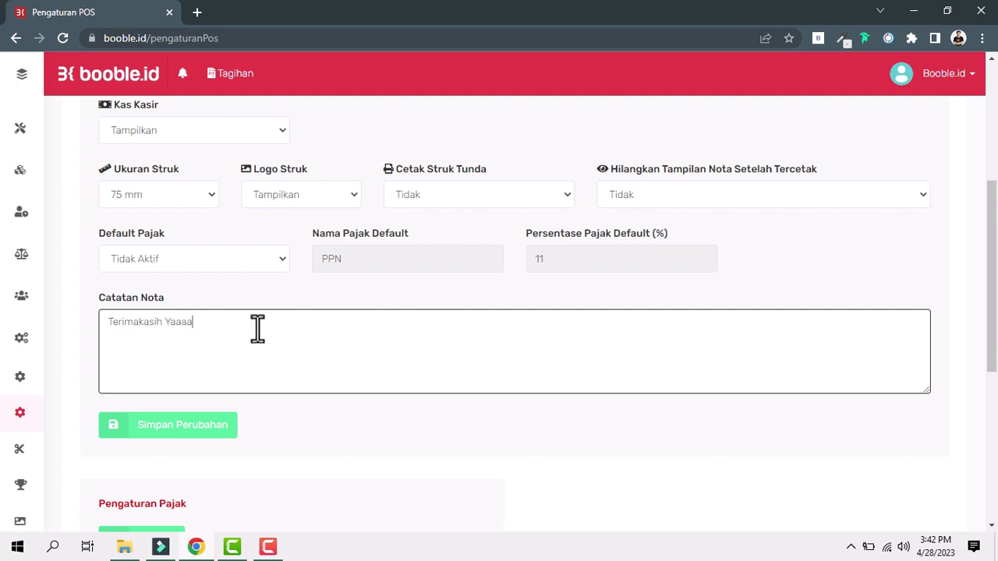
pyautogui.scroll(-1, 203, 334)
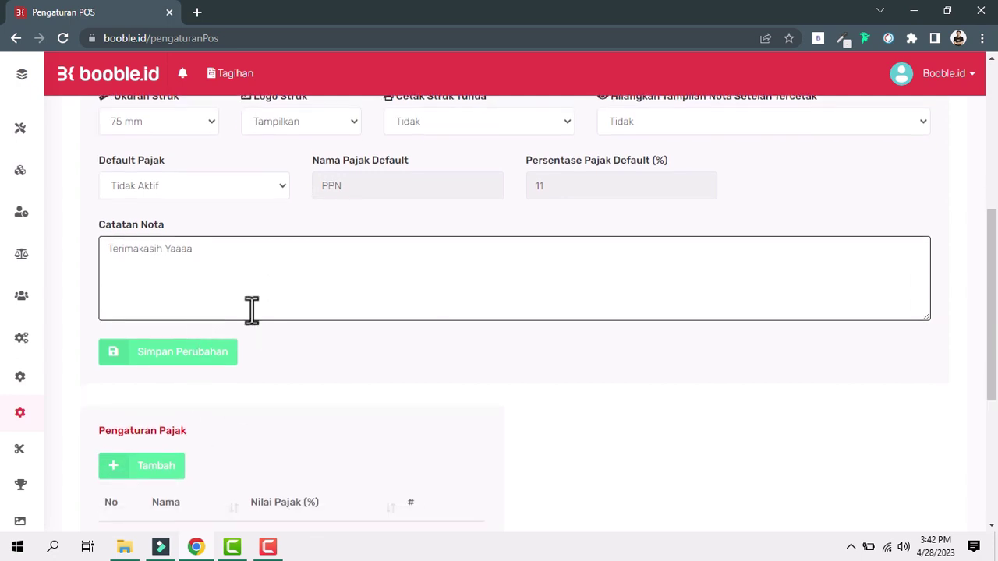
pyautogui.click(164, 367)
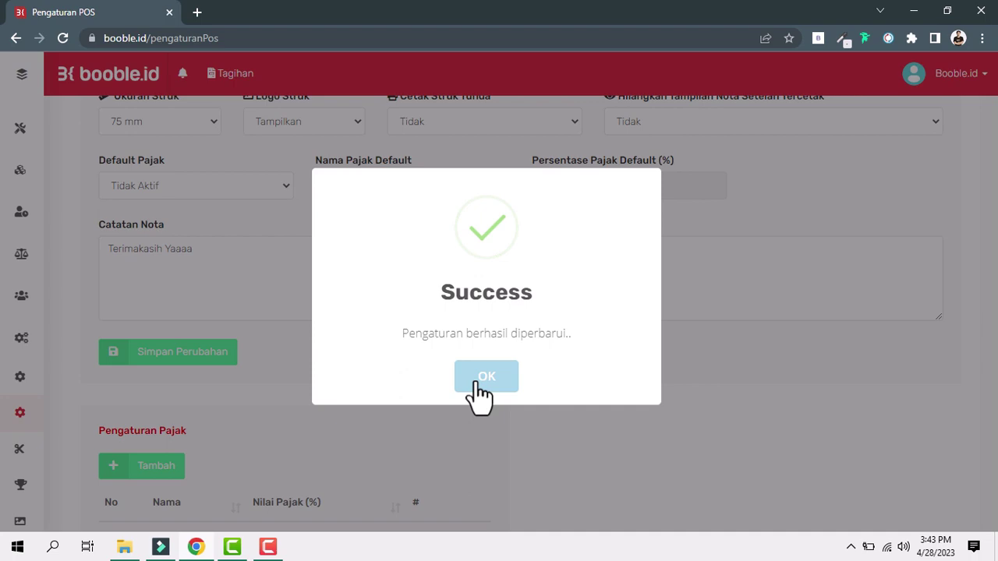
pyautogui.click(477, 382)
pyautogui.scroll(-4, 221, 425)
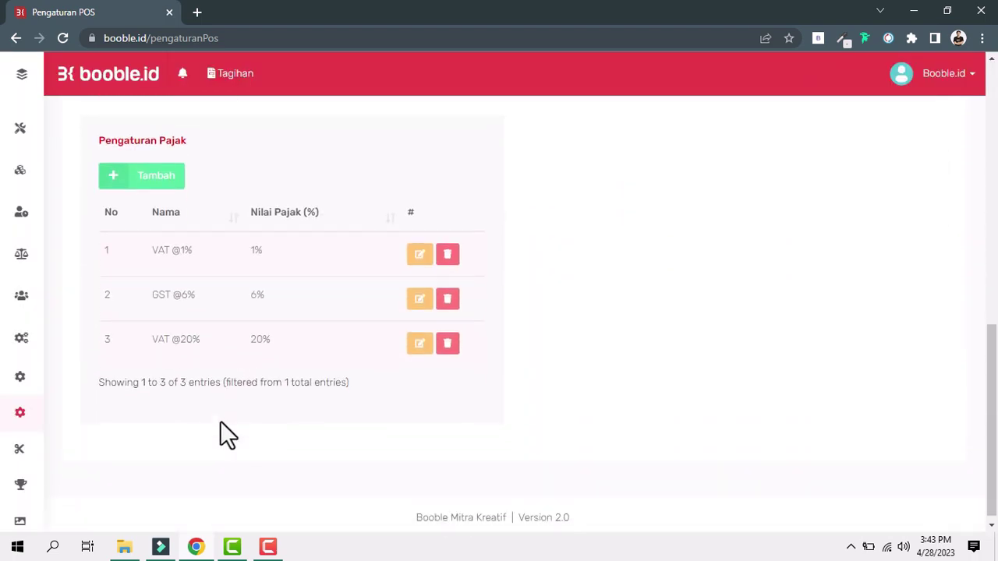
pyautogui.scroll(7, 169, 415)
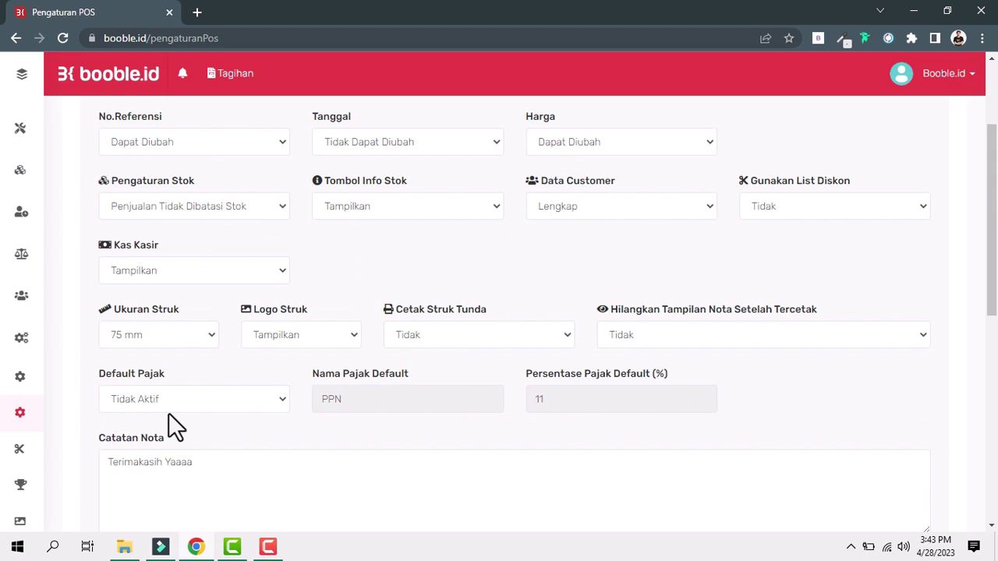